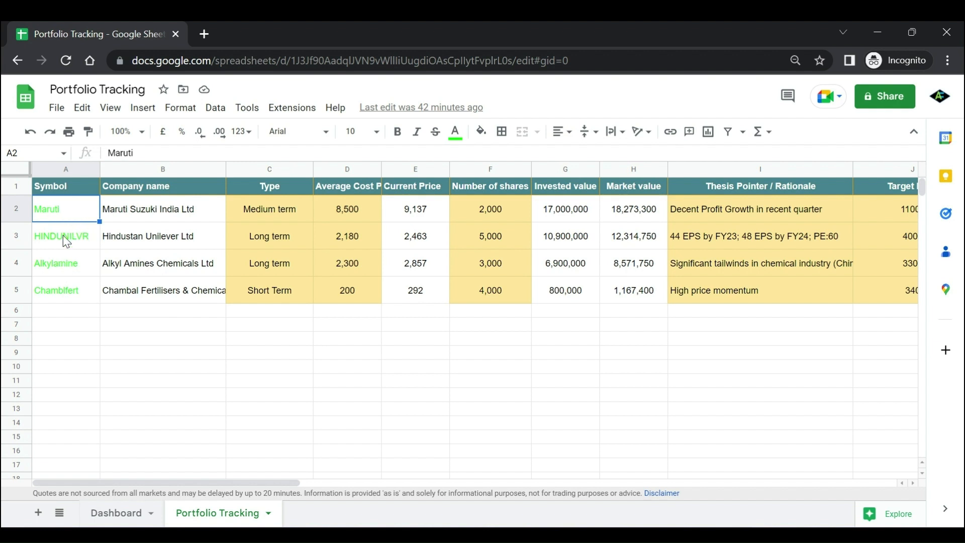
# - Examine the Symbol column and the GOOGLEFINANCE name formula behind the first company name in B2
pyautogui.click(63, 170)
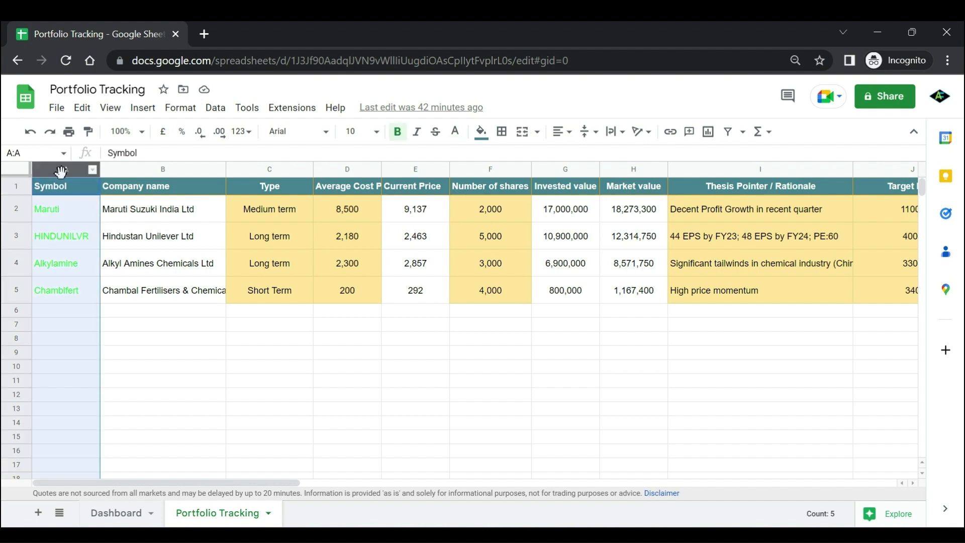
pyautogui.click(64, 209)
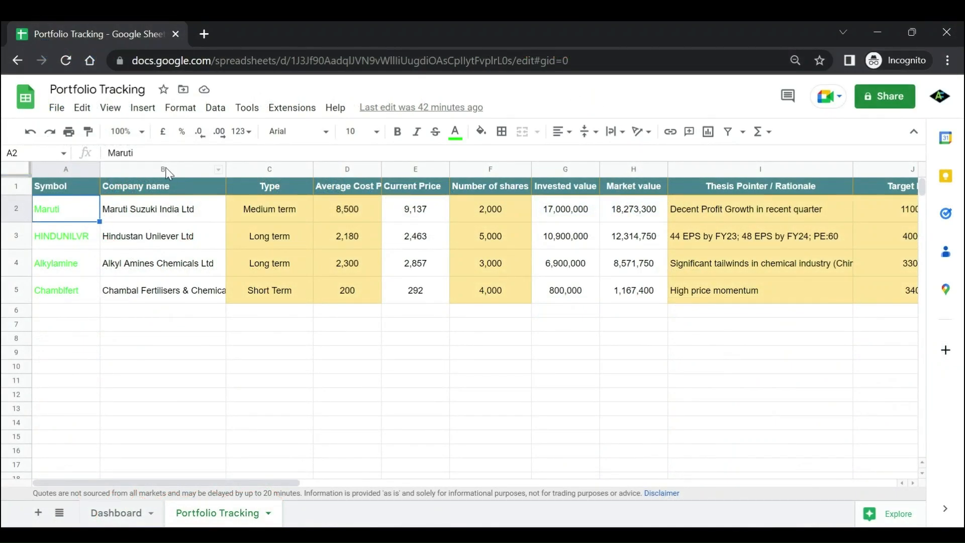
pyautogui.click(151, 220)
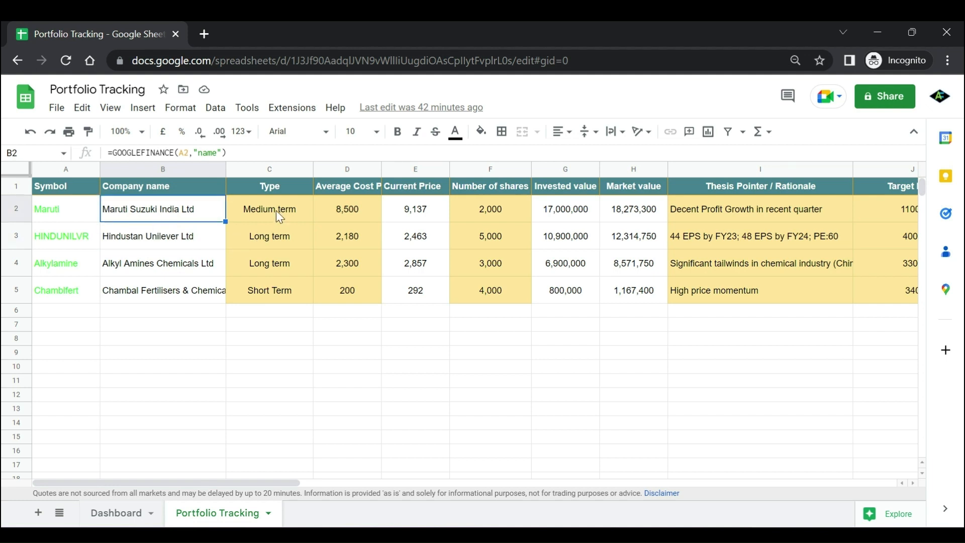
# - Review the highlighted manual-entry cells in the Type and Average Cost Price columns for all four holdings
pyautogui.moveTo(276, 210); pyautogui.dragTo(263, 286)
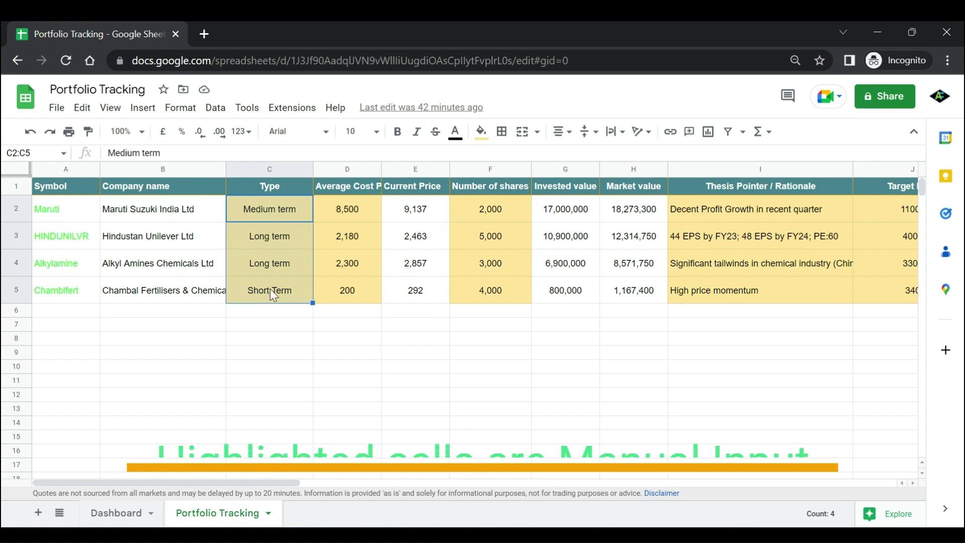
pyautogui.moveTo(359, 216); pyautogui.dragTo(347, 291)
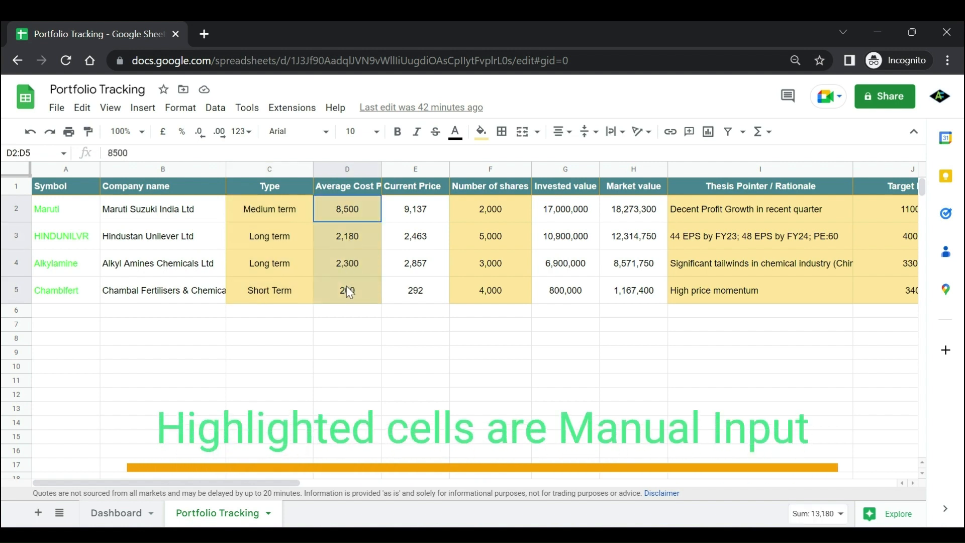
pyautogui.click(271, 215)
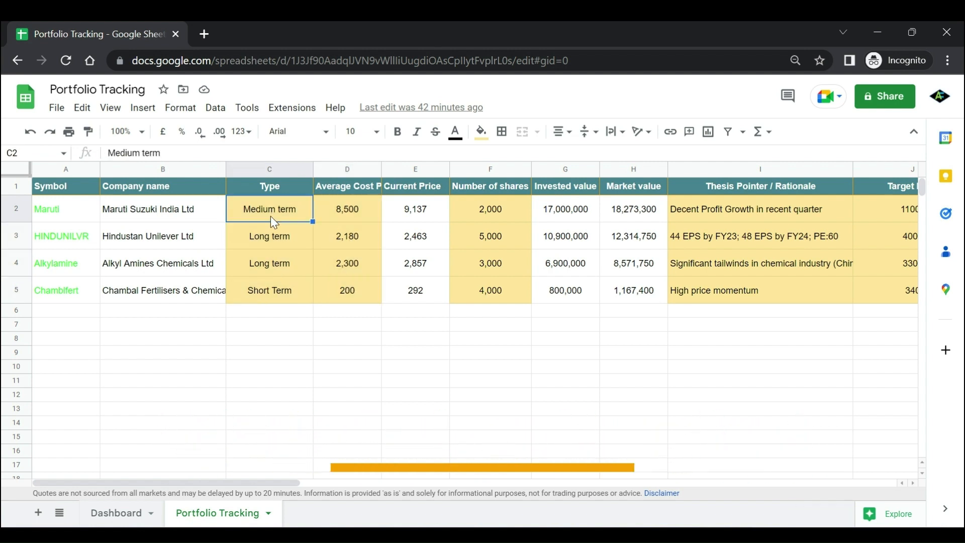
pyautogui.click(276, 170)
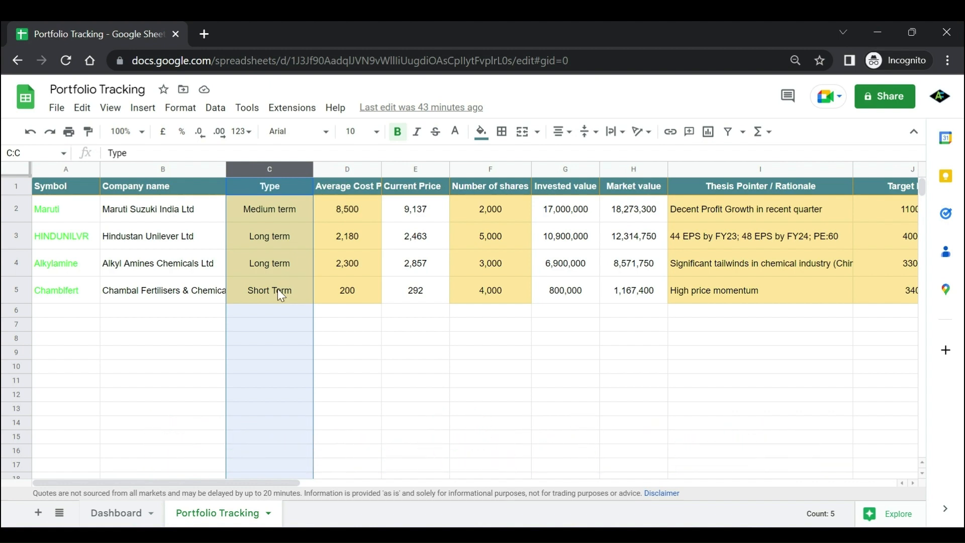
pyautogui.click(348, 169)
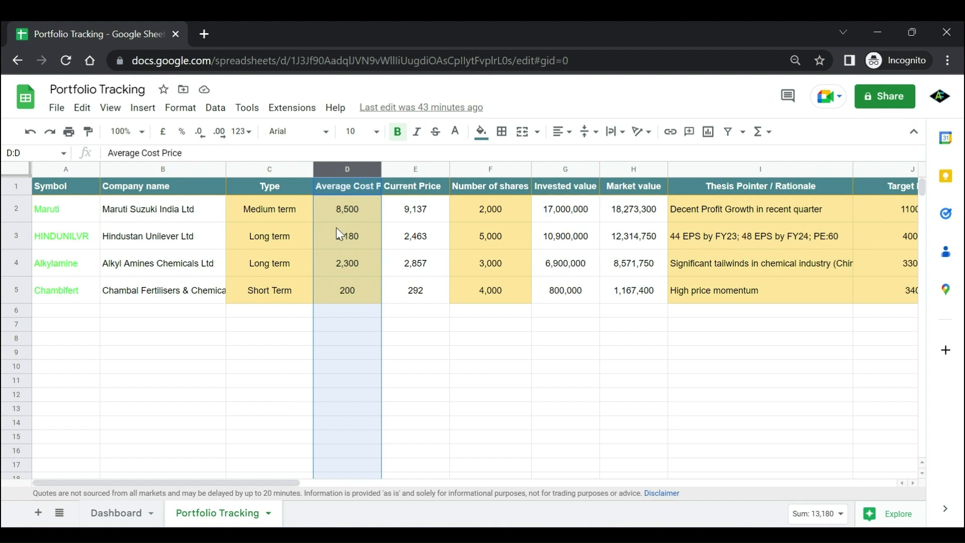
# - Inspect the GOOGLEFINANCE price formulas in the Current Price cells E2 and E3 without changing them
pyautogui.click(413, 217)
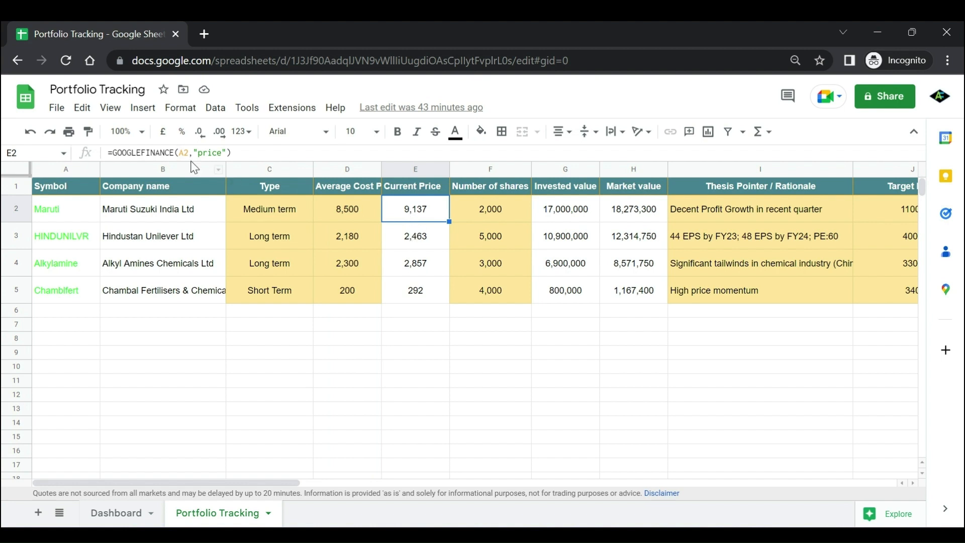
pyautogui.doubleClick(416, 217)
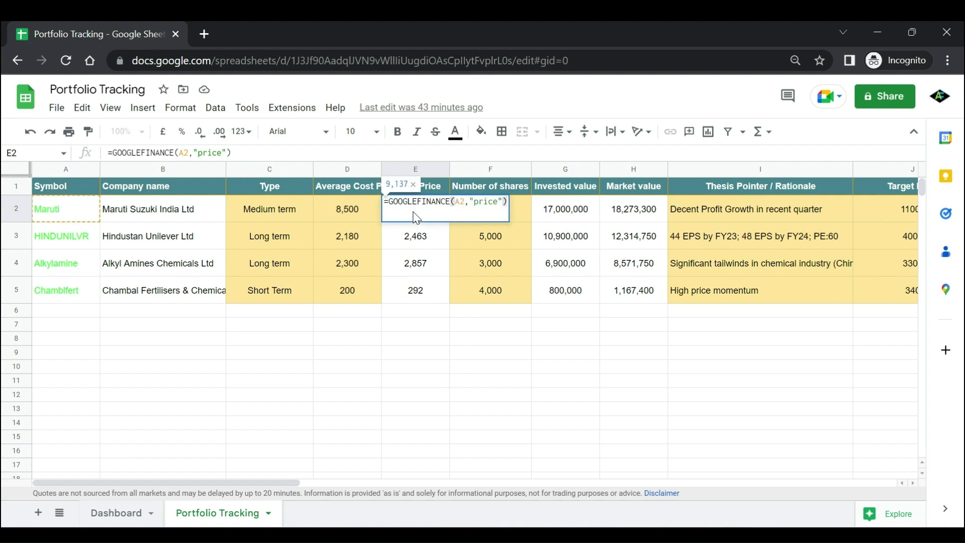
pyautogui.click(428, 244)
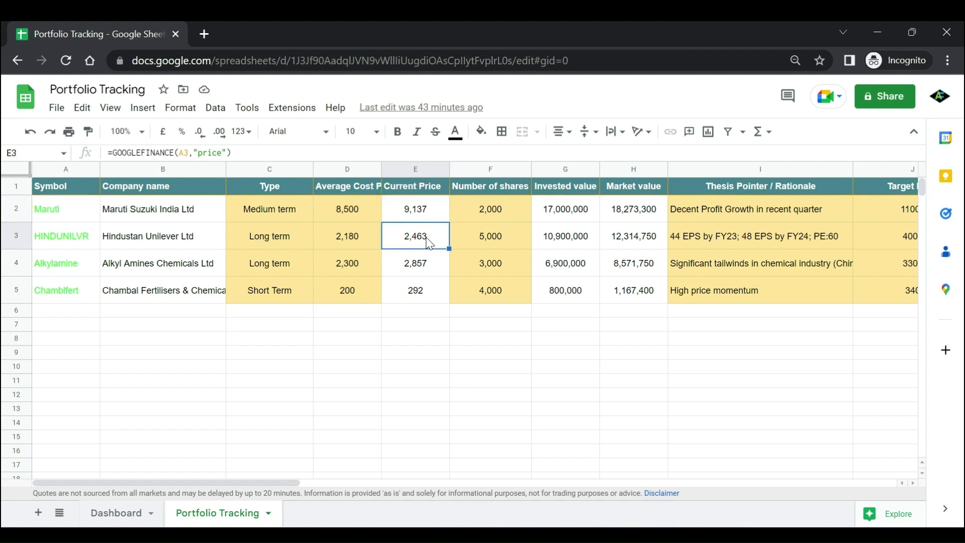
# - Review the Number of shares column and inspect how the Invested value and Market value formulas in G2 and H2 are built
pyautogui.click(500, 167)
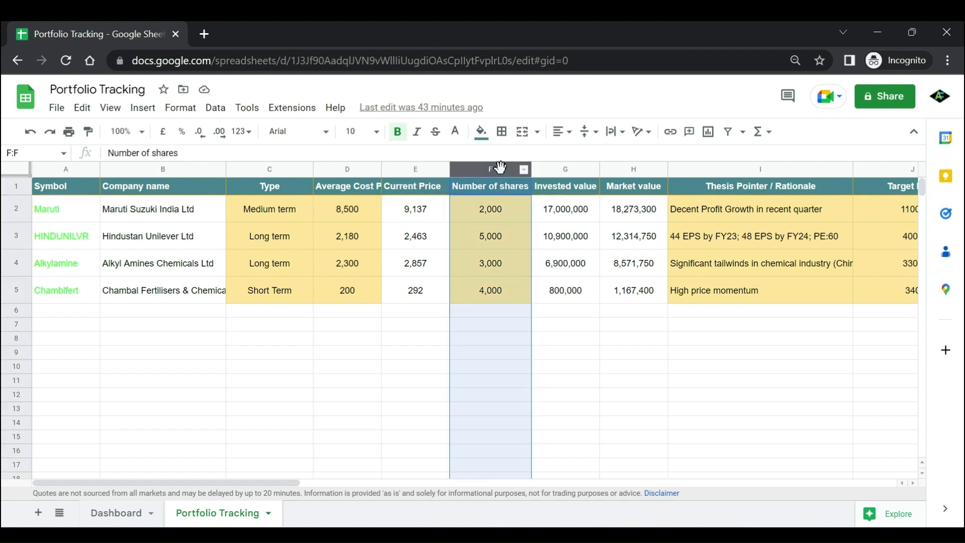
pyautogui.click(492, 216)
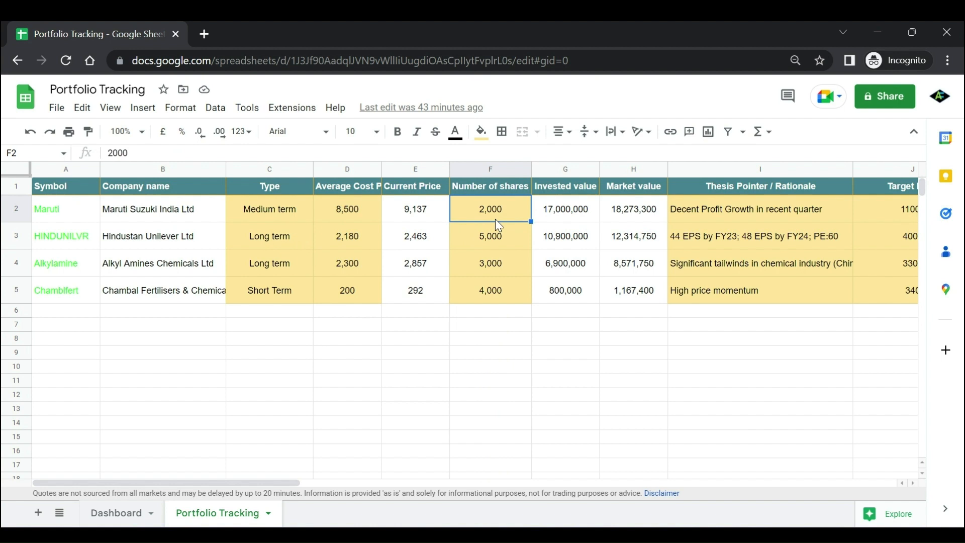
pyautogui.click(353, 217)
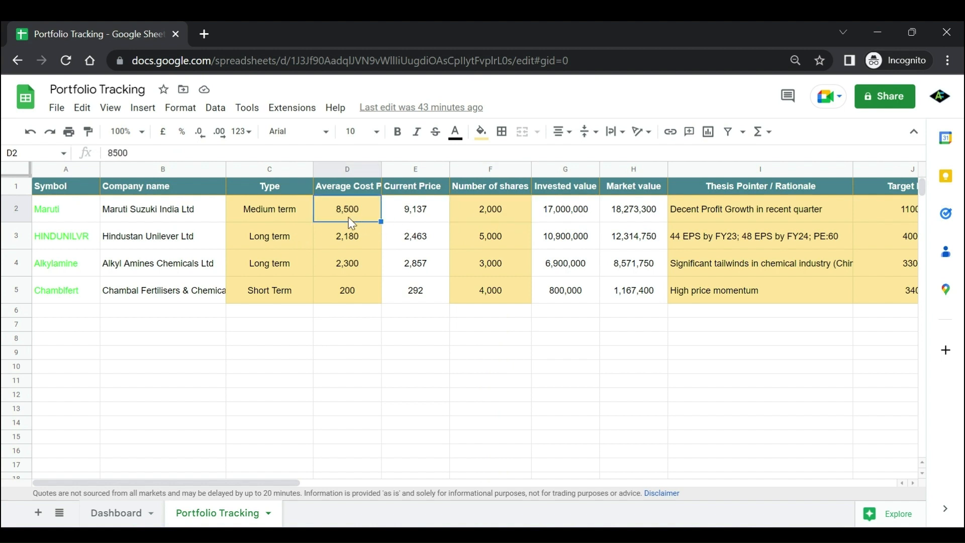
pyautogui.click(490, 216)
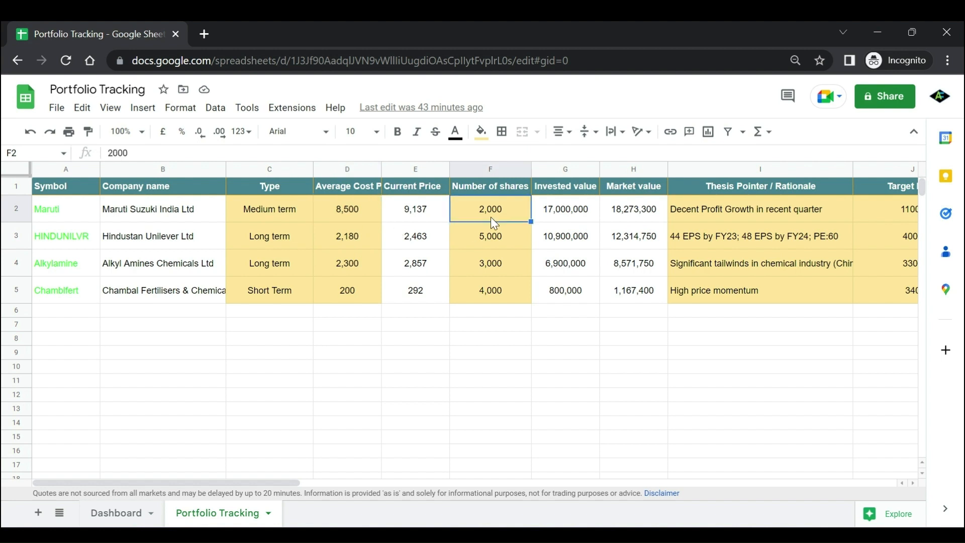
pyautogui.click(567, 220)
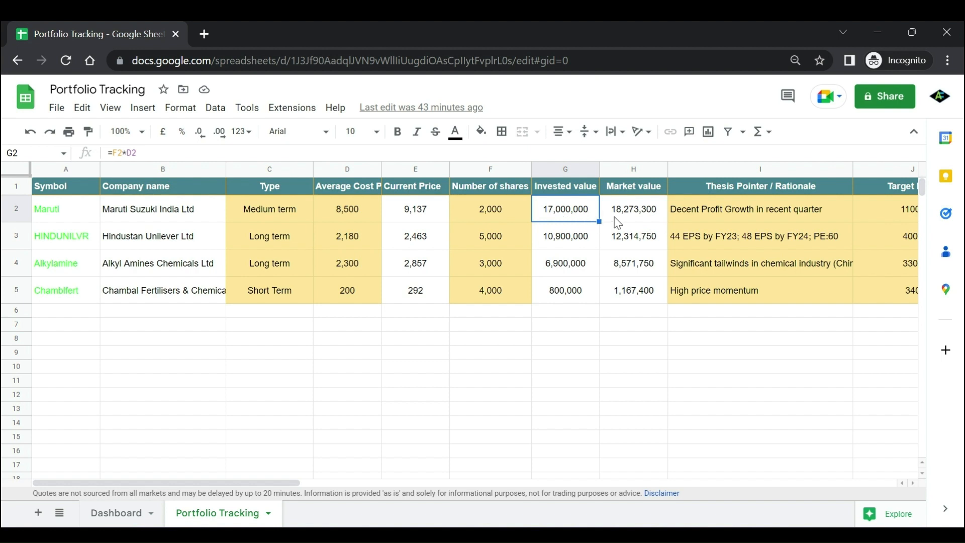
pyautogui.doubleClick(650, 219)
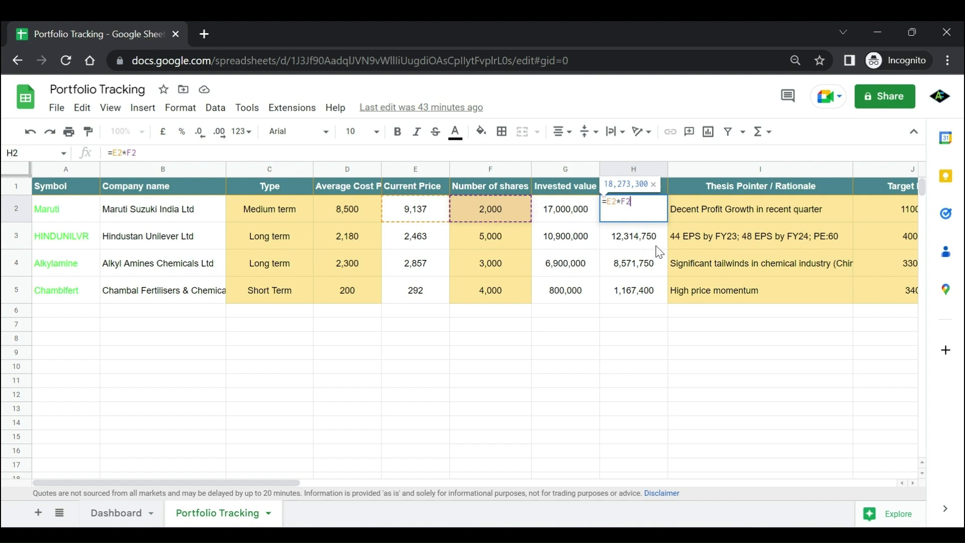
pyautogui.press('Escape')
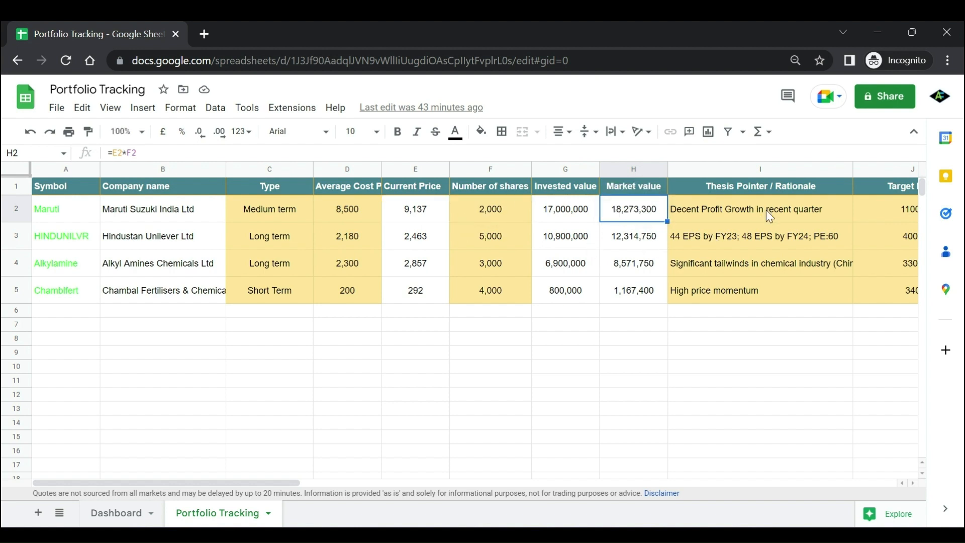
# - Look through the Thesis Pointer / Rationale, Target Price and # Months for Target entries of the holdings
pyautogui.click(766, 210)
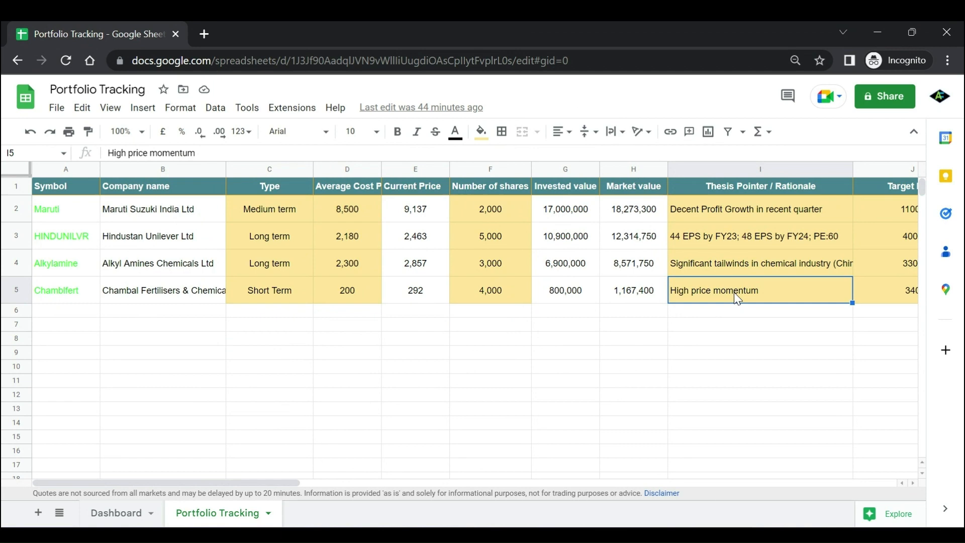
pyautogui.press('Right')
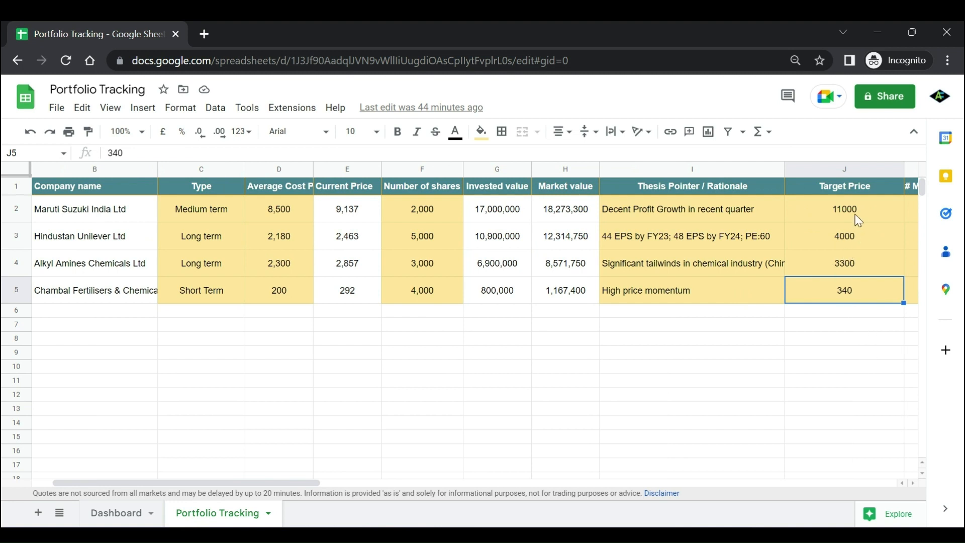
pyautogui.press('Right')
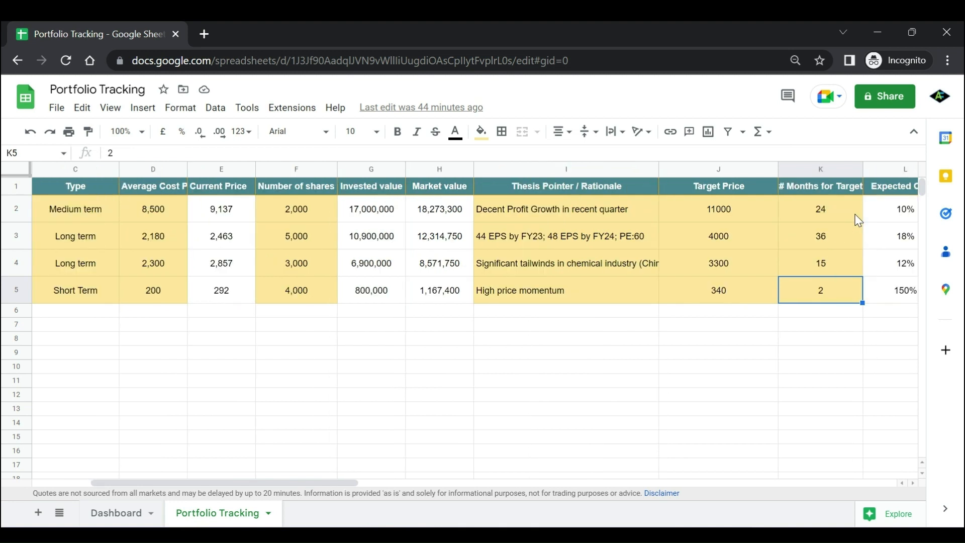
pyautogui.click(818, 217)
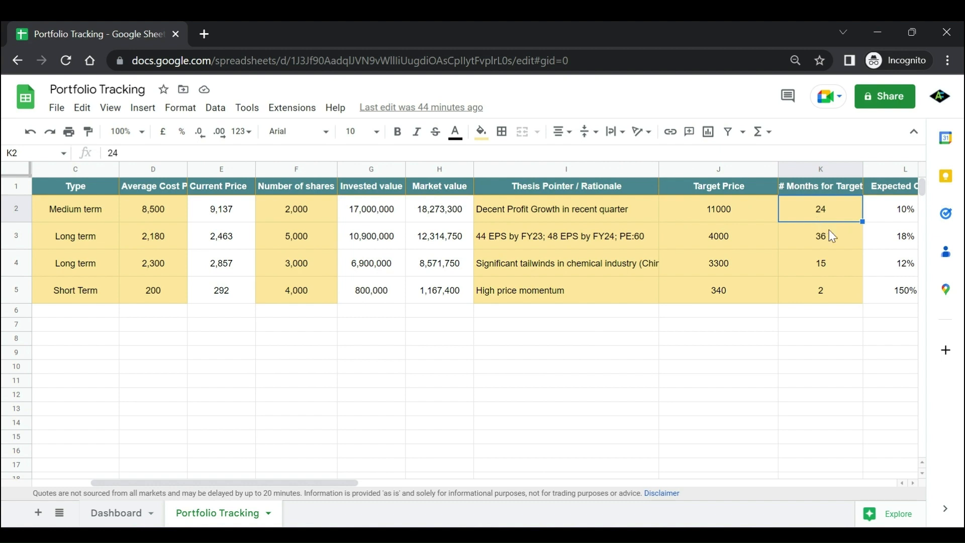
# - Inspect the Expected CAGR formula in L2 with its target price and months inputs, and review L2:L5
pyautogui.press('Right')
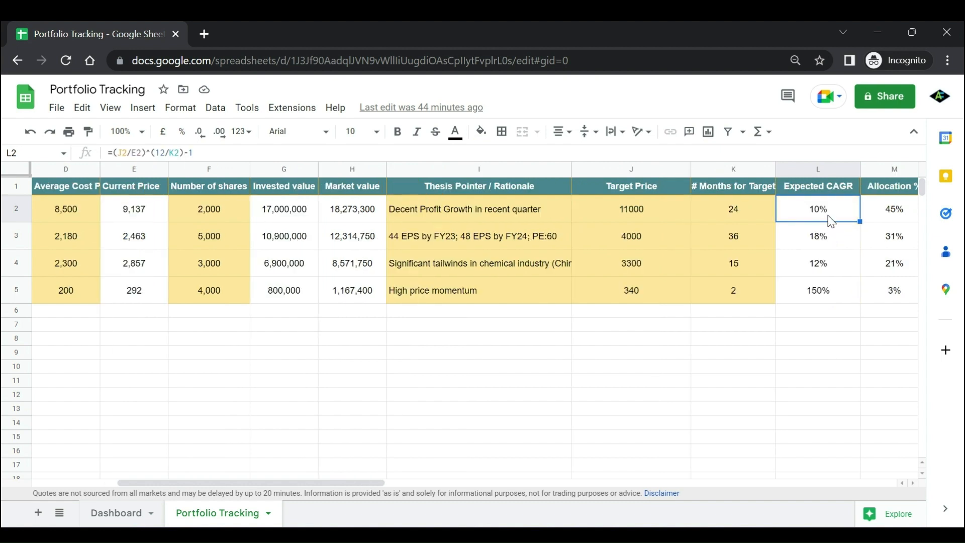
pyautogui.moveTo(636, 215); pyautogui.dragTo(728, 239)
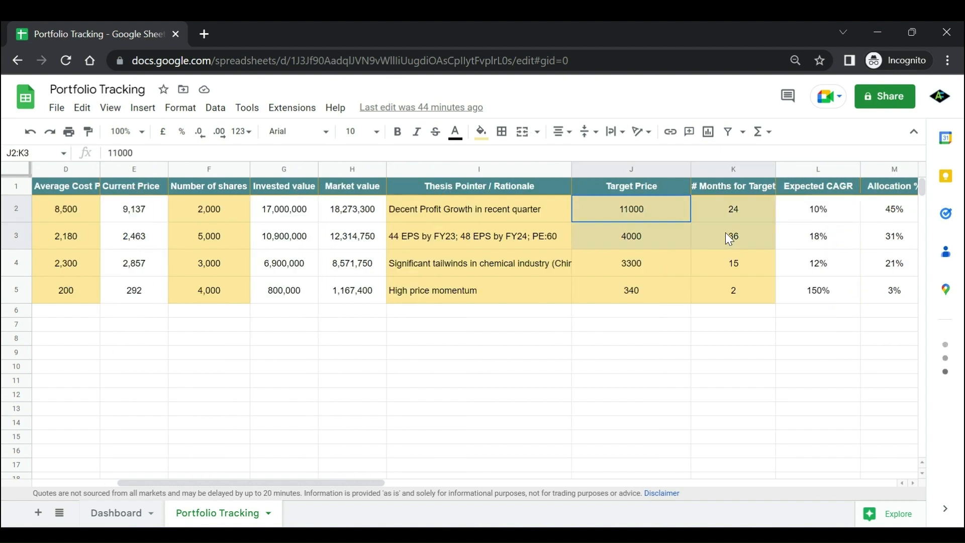
pyautogui.click(819, 214)
pyautogui.press('Return')
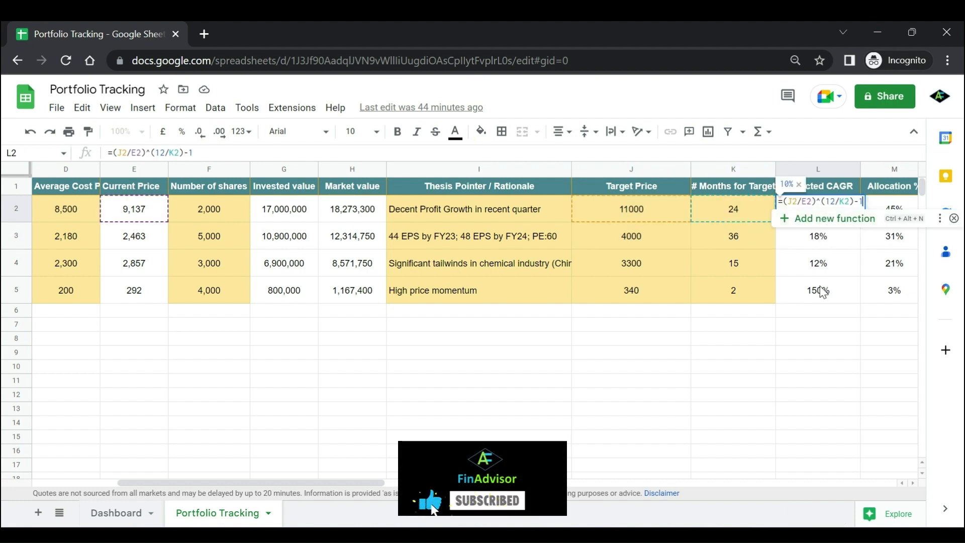
pyautogui.press('Escape')
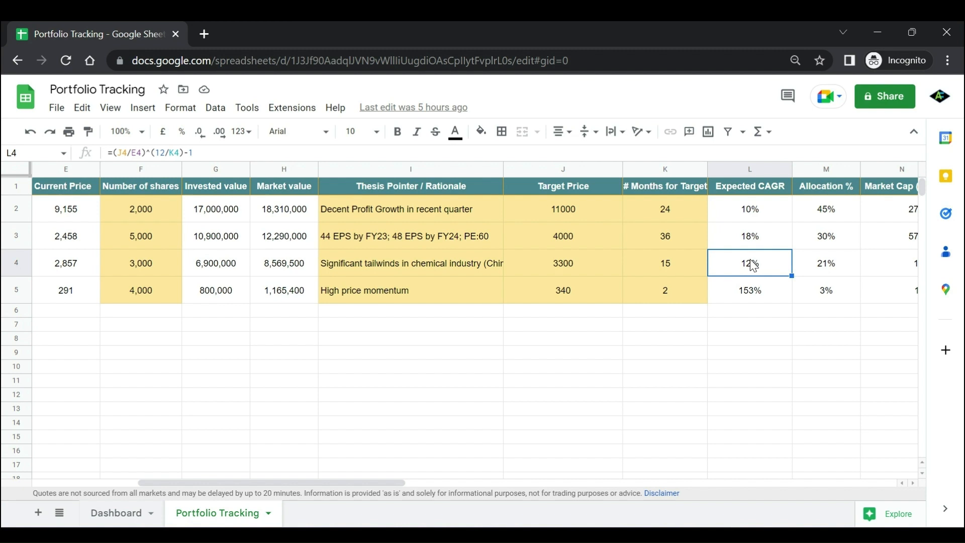
pyautogui.moveTo(752, 215); pyautogui.dragTo(763, 297)
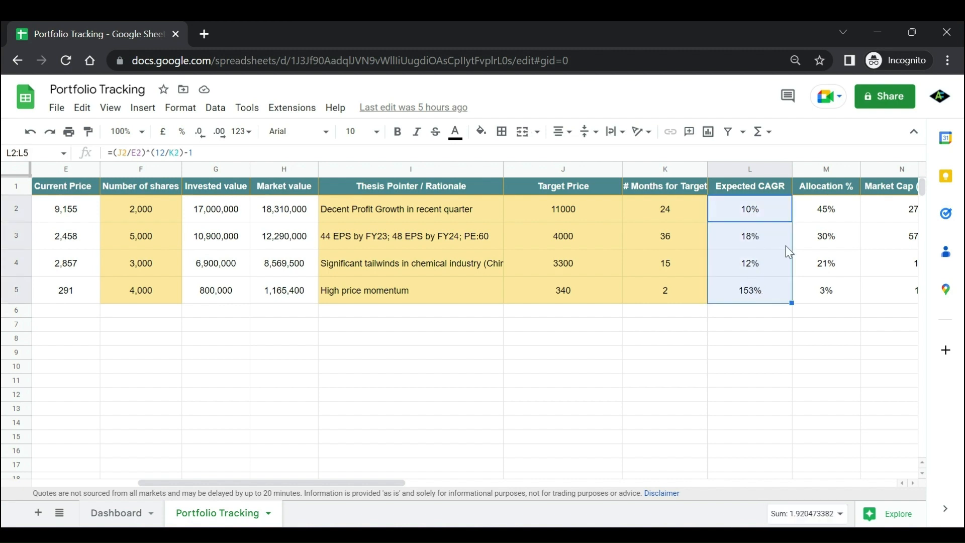
# - Review the Allocation % column and the # Months for Target and Target Price inputs of the first holding
pyautogui.click(827, 170)
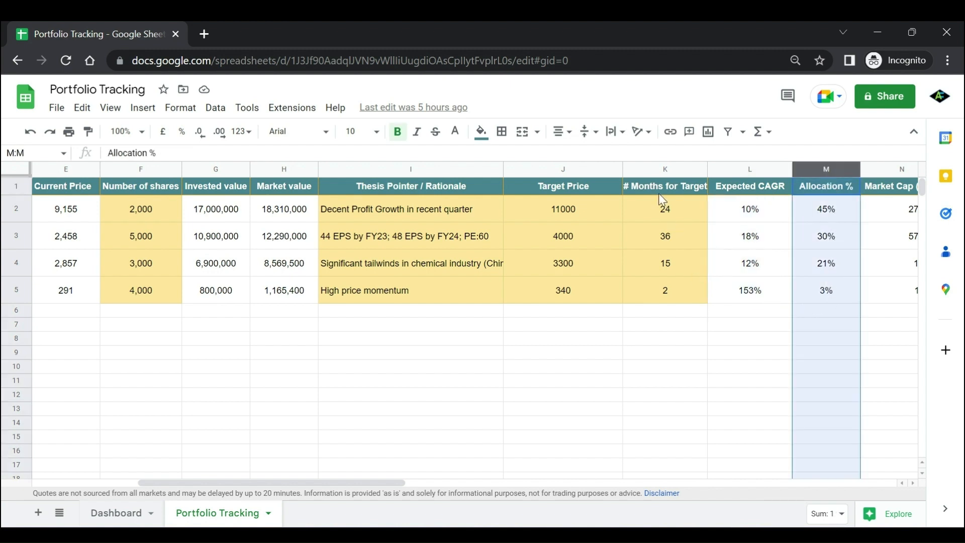
pyautogui.click(659, 170)
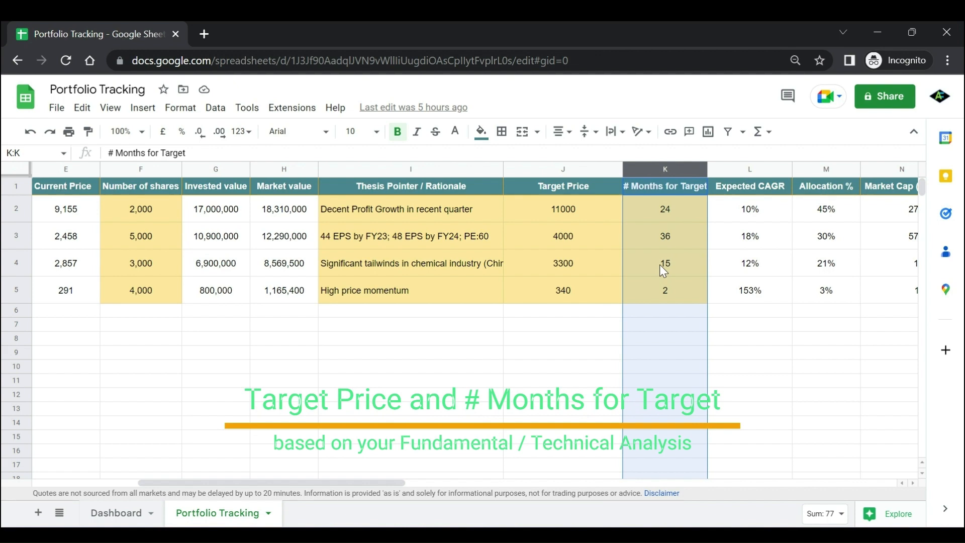
pyautogui.click(563, 211)
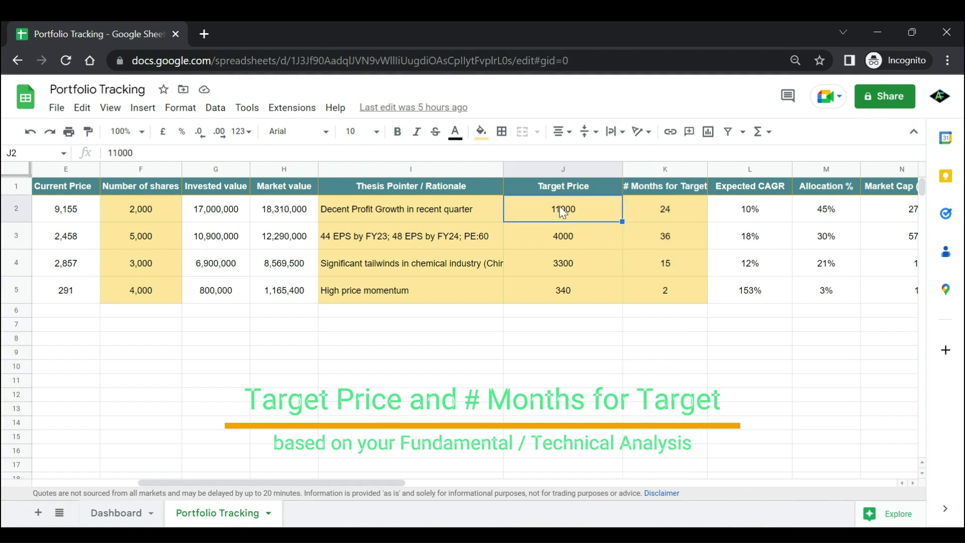
pyautogui.click(666, 221)
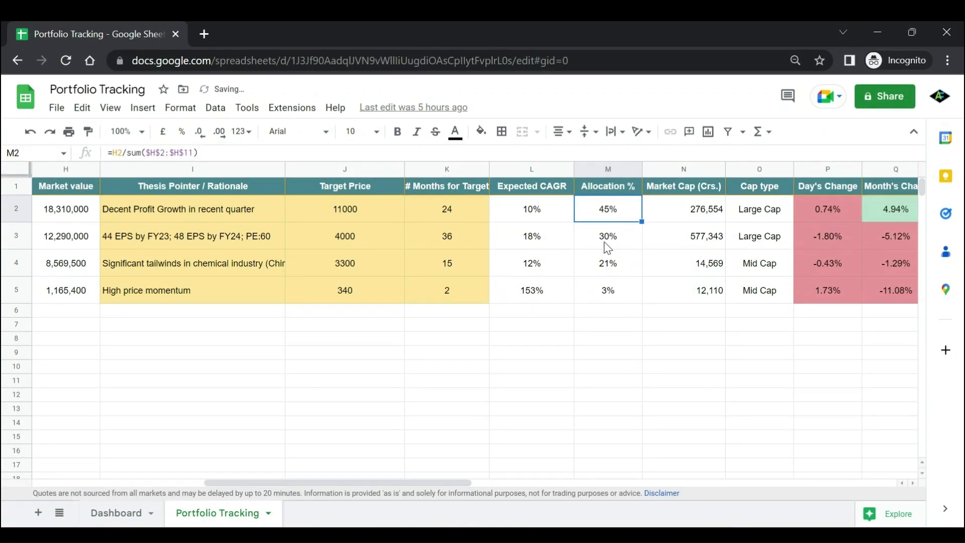
# - Examine the Allocation % formula in M2, the Market Cap (Crs.) column and the Cap type formula in O2
pyautogui.click(605, 167)
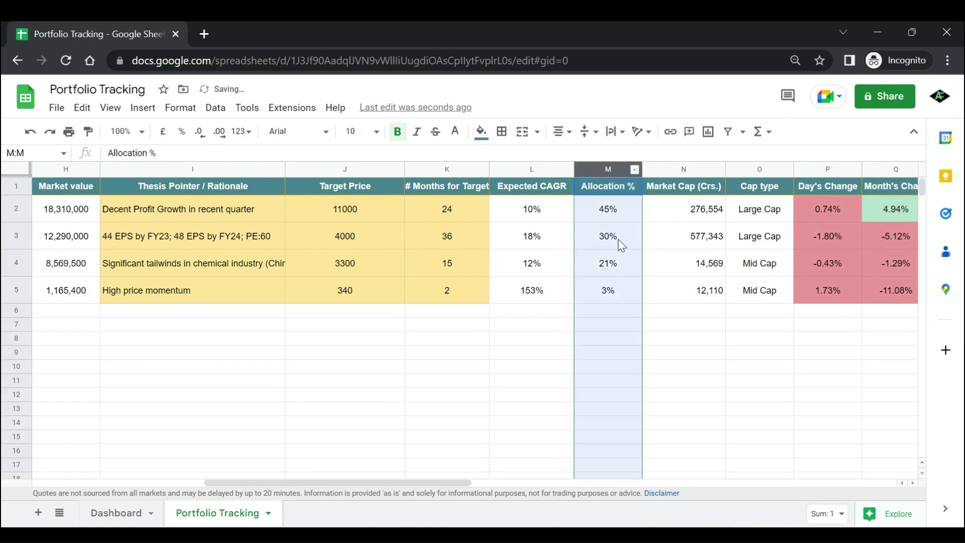
pyautogui.click(619, 213)
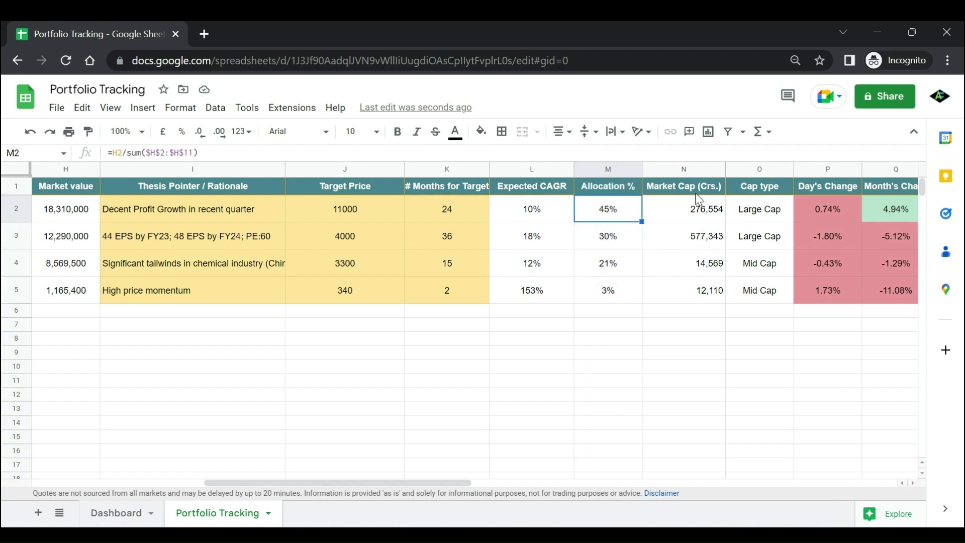
pyautogui.click(686, 170)
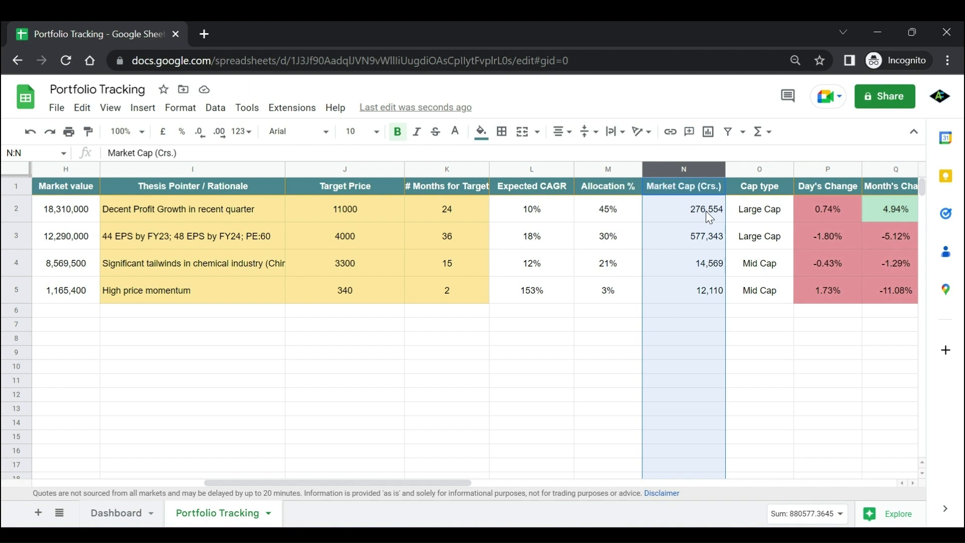
pyautogui.click(777, 217)
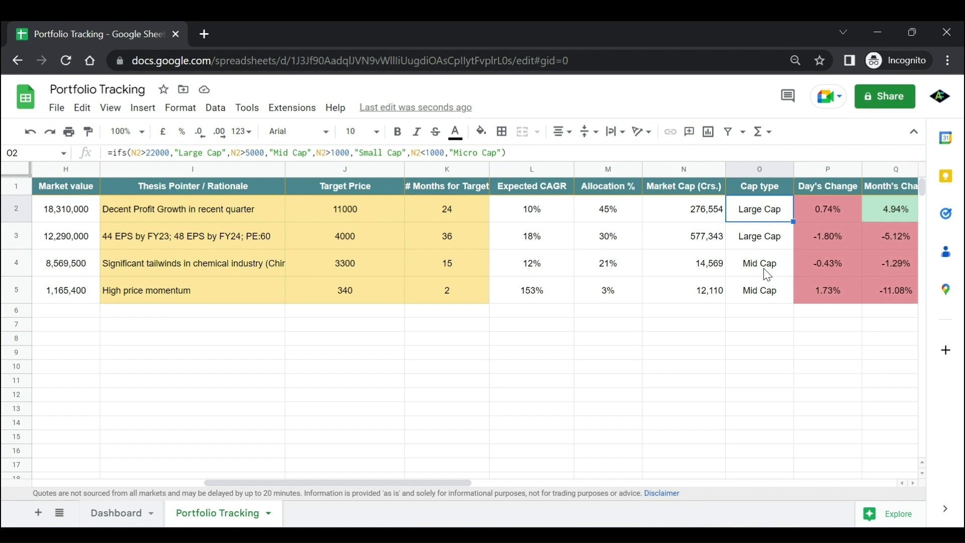
# - Examine the Day's, Month's, Quarter's, 1 Year's and 2 Year's Change cells in P2:T2 and the 1 Year Trend Line formula in U2
pyautogui.press('Right')
pyautogui.press('Right')
pyautogui.press('Right')
pyautogui.press('Right')
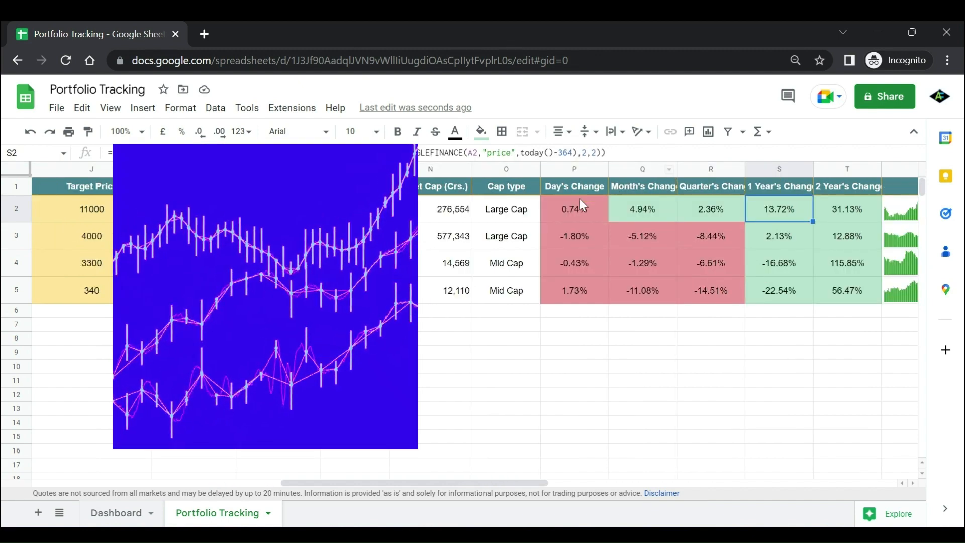
pyautogui.click(578, 211)
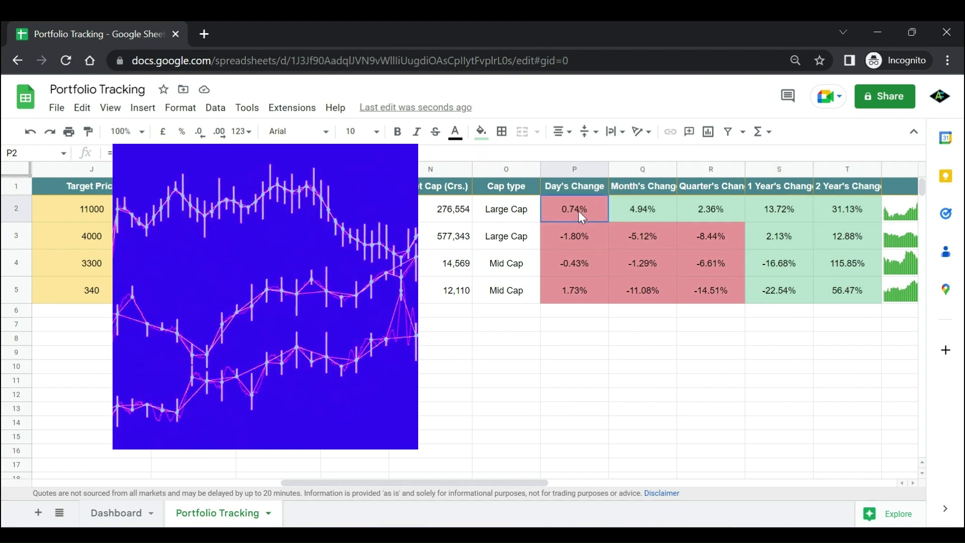
pyautogui.click(643, 210)
pyautogui.click(722, 211)
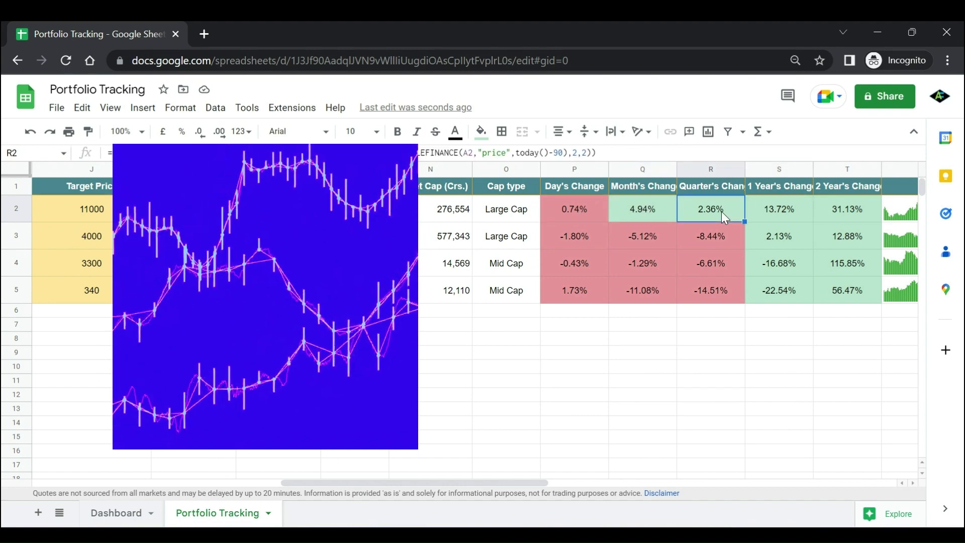
pyautogui.click(783, 213)
pyautogui.click(863, 211)
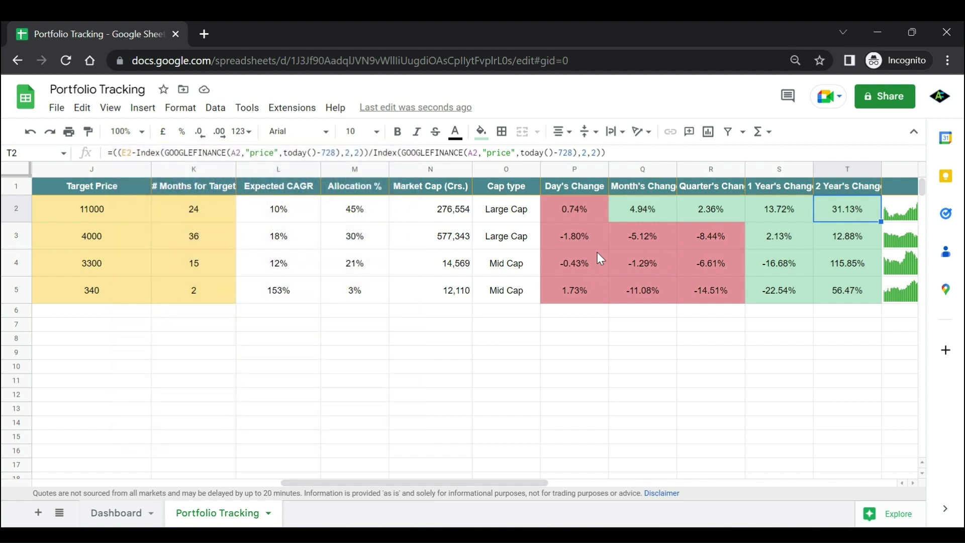
pyautogui.press('Right')
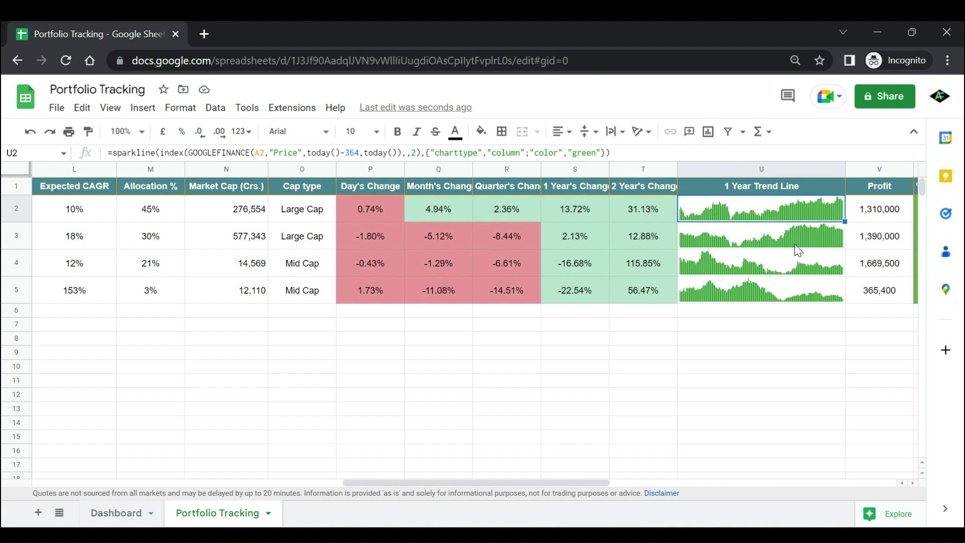
# - Review the Profit column, the % Return formula in W2 and the Industry and Industry growth inputs
pyautogui.hscroll(2, 797, 250)
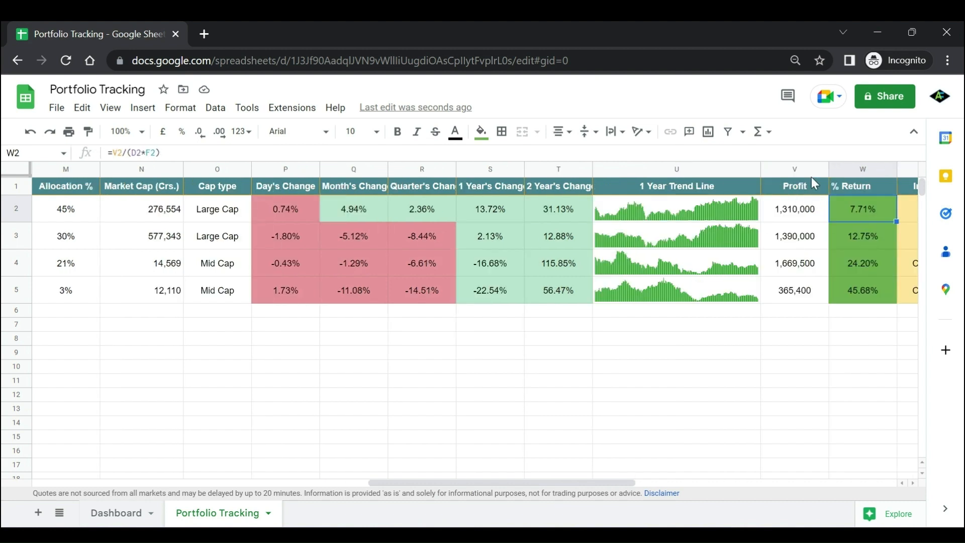
pyautogui.click(798, 169)
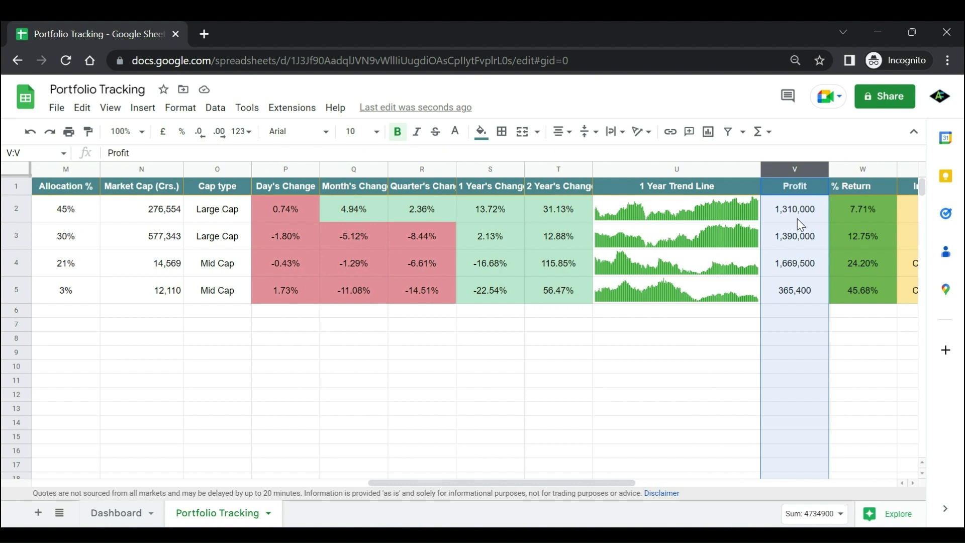
pyautogui.click(854, 220)
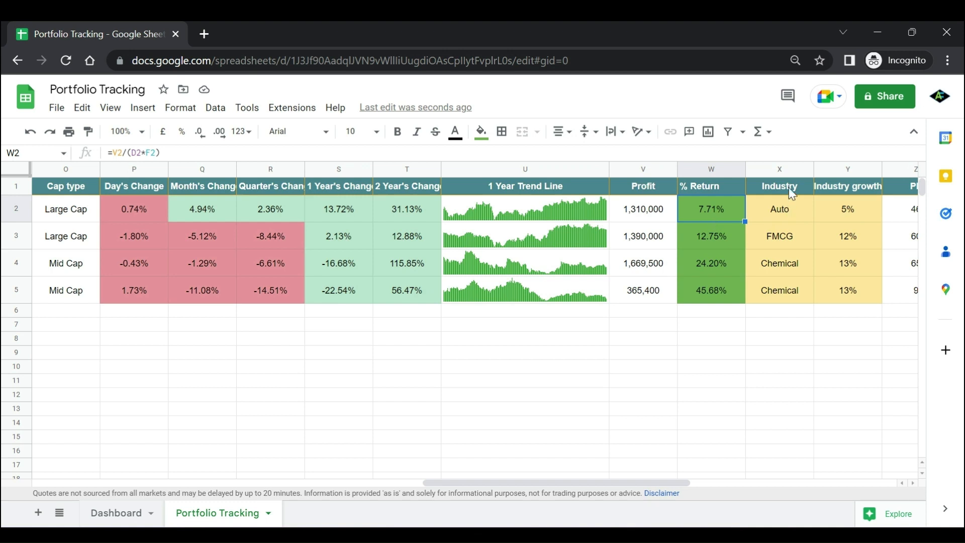
pyautogui.click(785, 171)
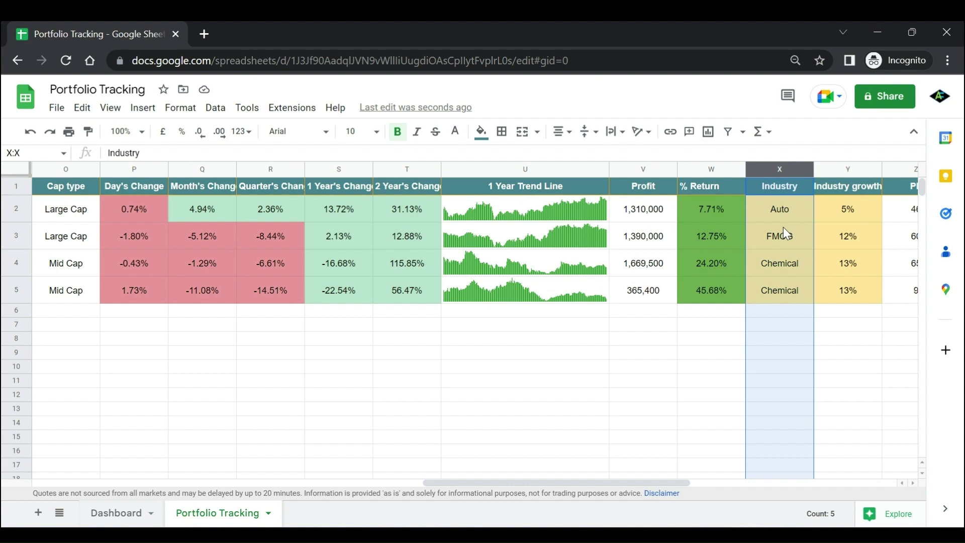
pyautogui.click(848, 214)
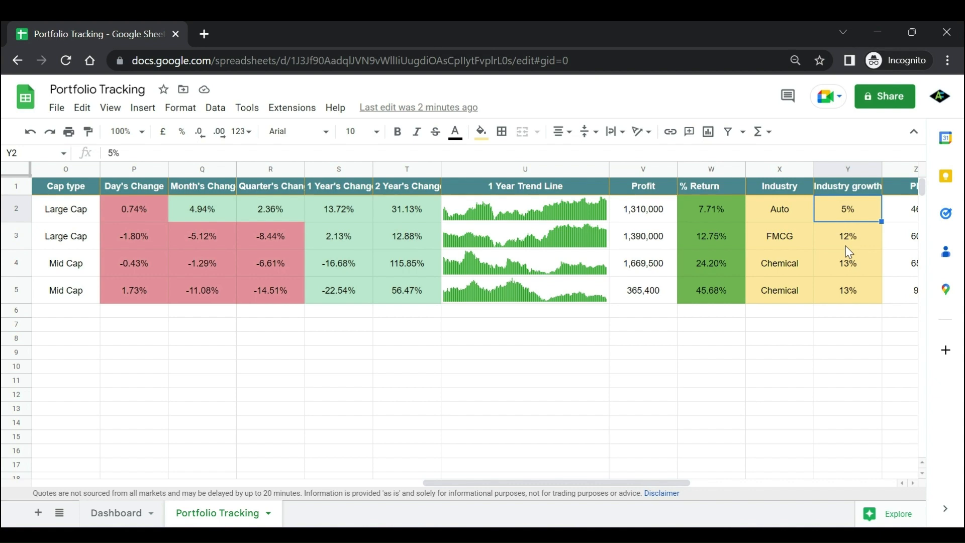
# - Examine the PE formula in Z2, the ROCE formula in AA2 and the Earnings growth formula in AB2
pyautogui.press('Right')
pyautogui.press('Right')
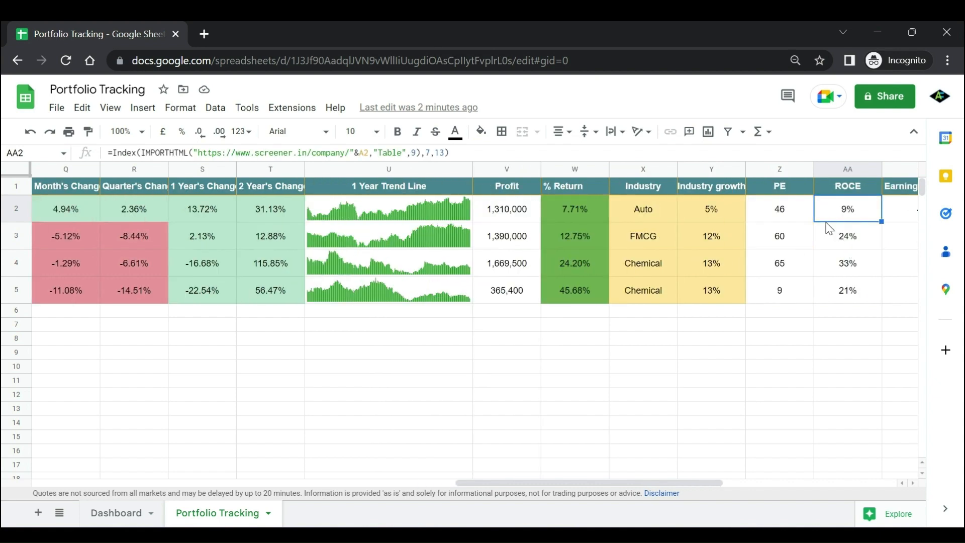
pyautogui.click(782, 170)
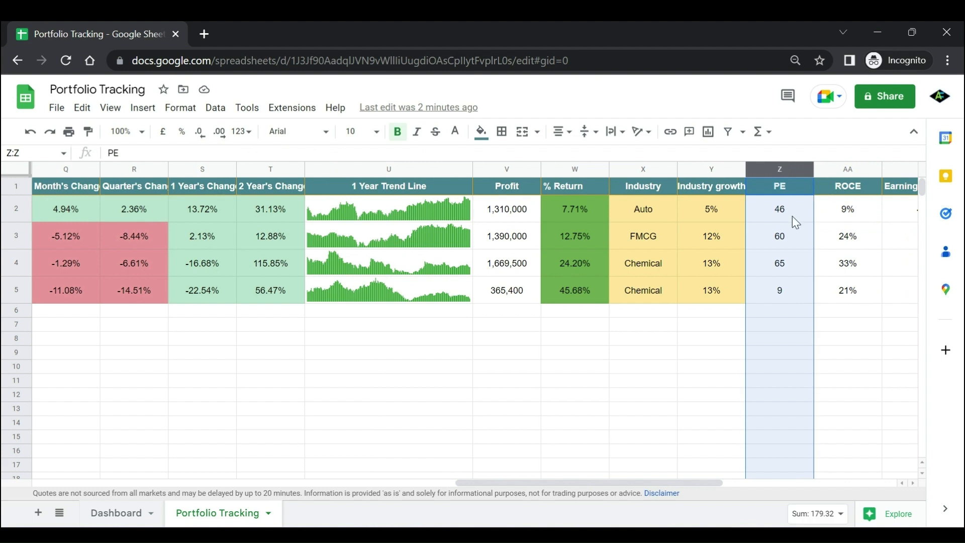
pyautogui.click(795, 221)
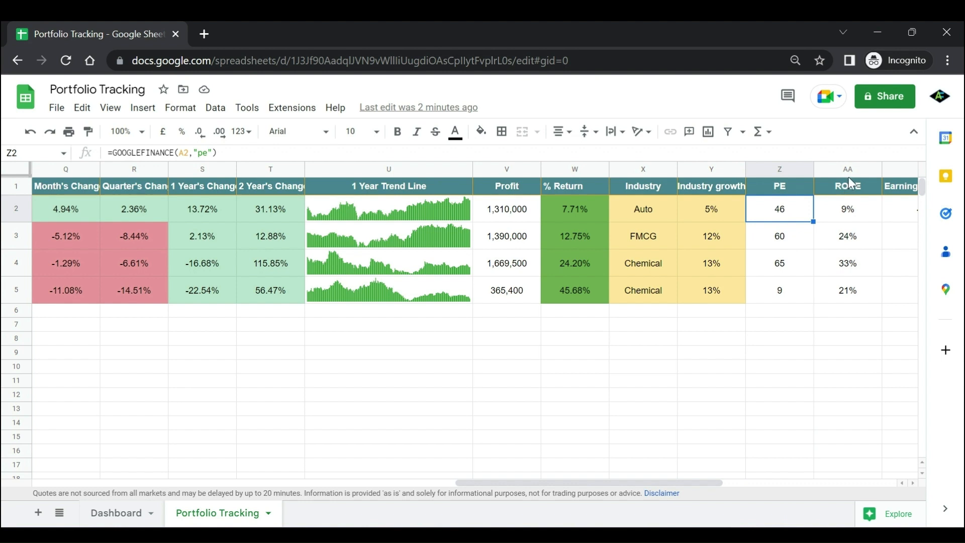
pyautogui.click(848, 212)
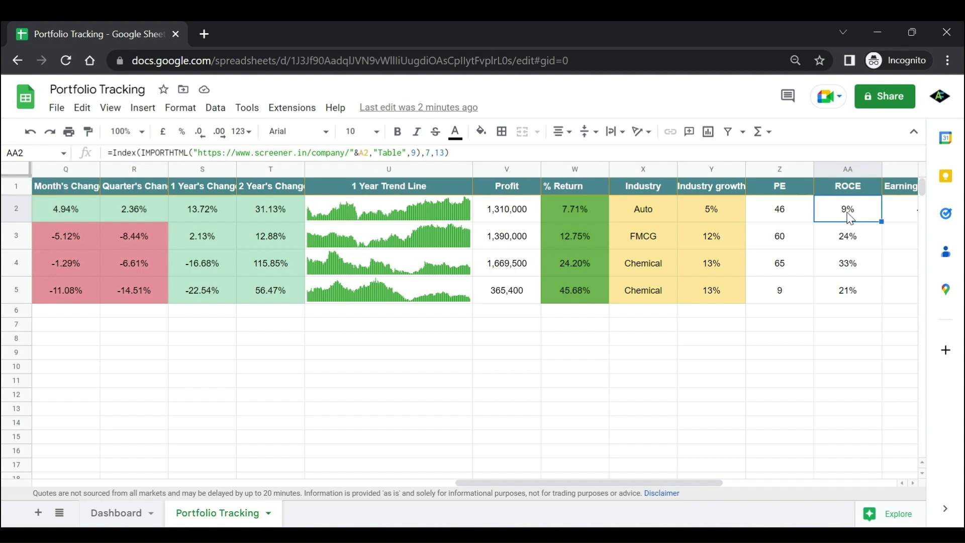
pyautogui.press('Right')
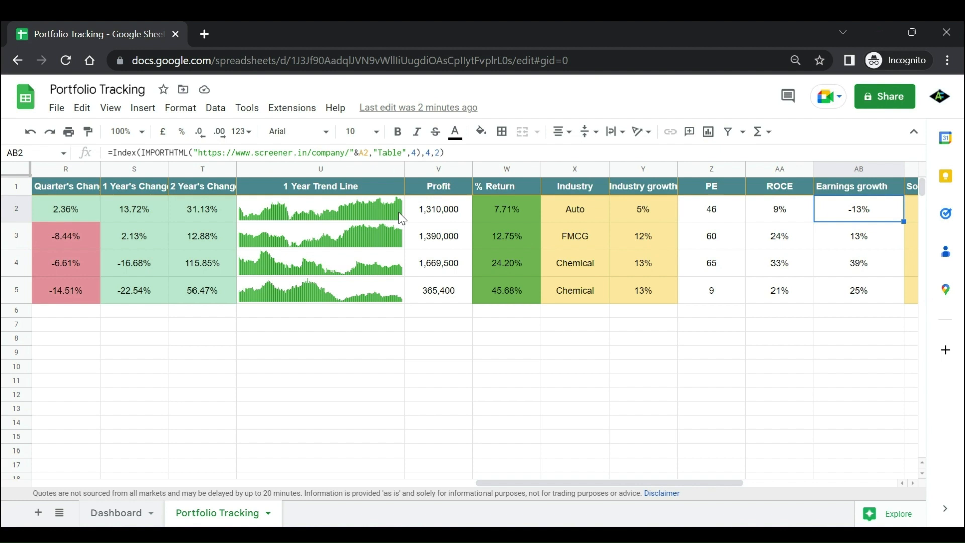
pyautogui.click(467, 232)
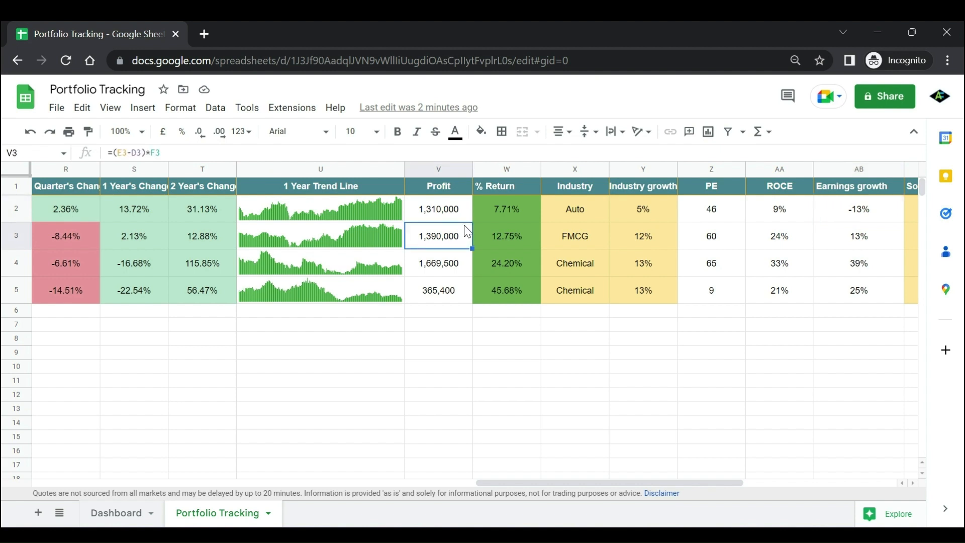
pyautogui.click(864, 213)
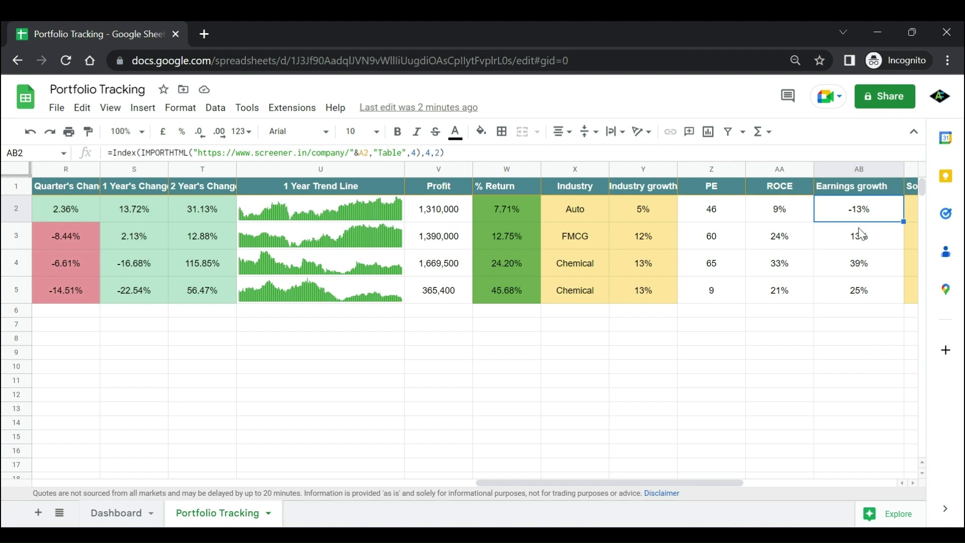
# - Review the Sources of Risk column and its input cells for the first two holdings
pyautogui.press('Right')
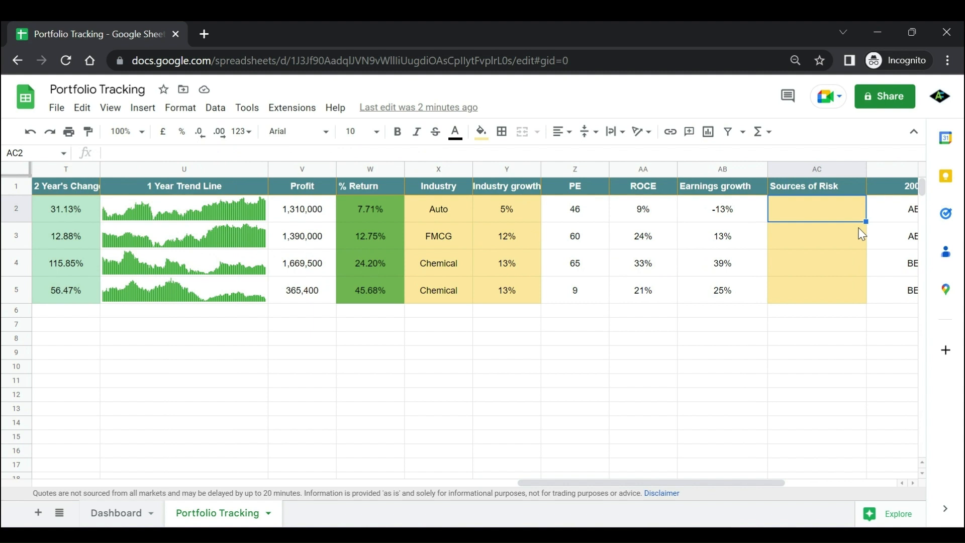
pyautogui.click(822, 173)
pyautogui.click(818, 224)
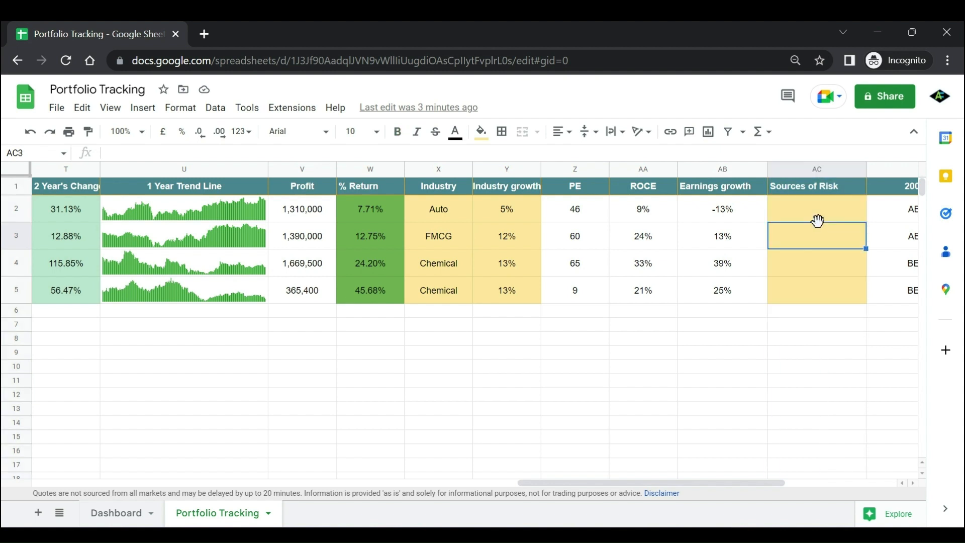
pyautogui.click(824, 209)
# - Compare the 200 DMA formula in AD2 with the 50 DMA formula in AE2 and review both columns
pyautogui.press('Right')
pyautogui.press('Right')
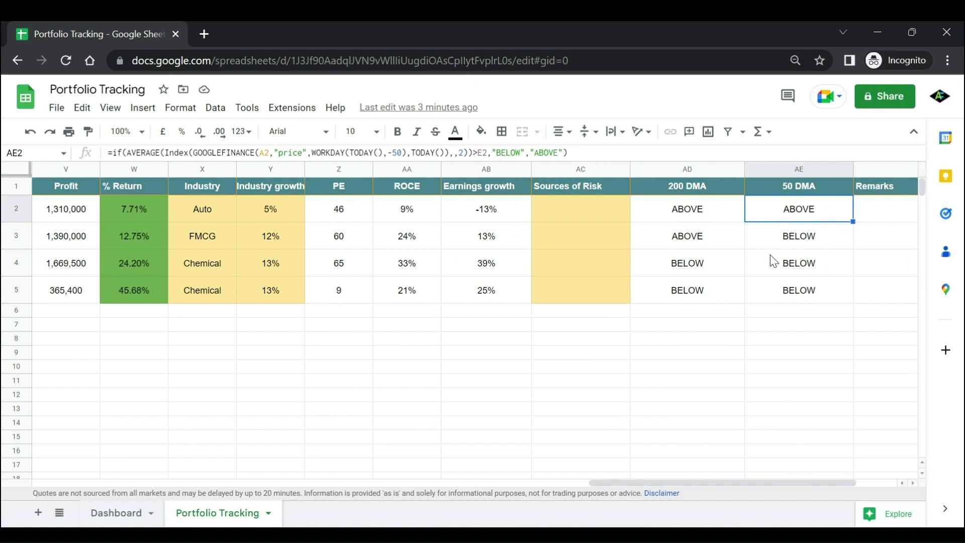
pyautogui.click(704, 207)
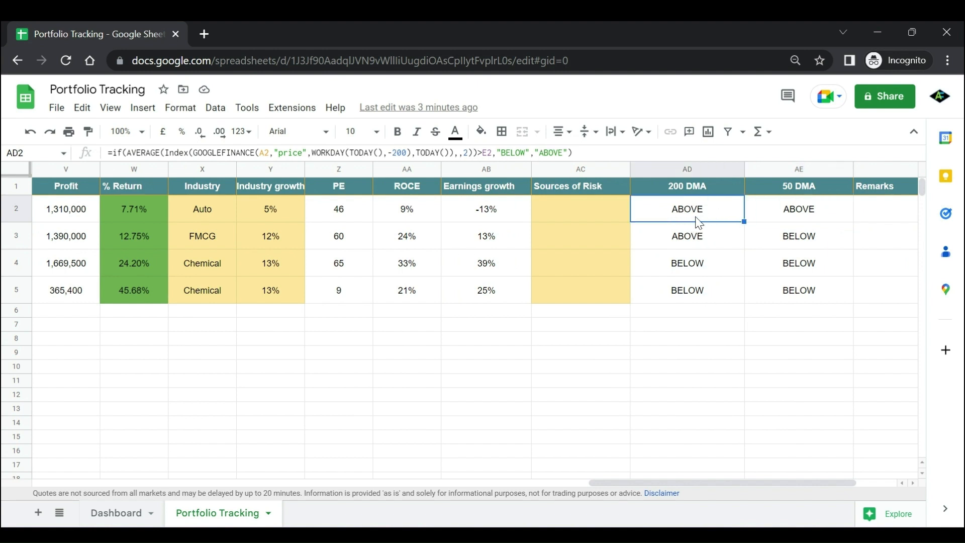
pyautogui.click(710, 186)
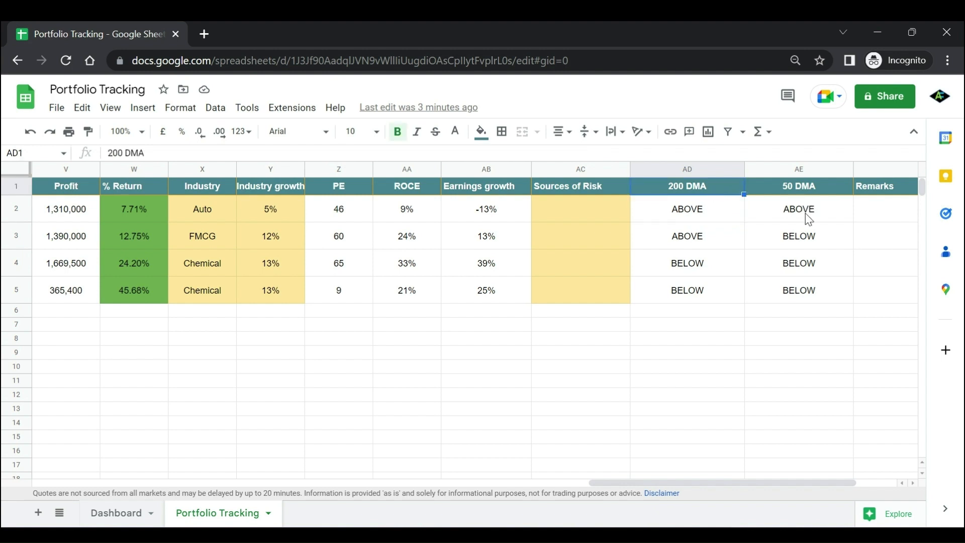
pyautogui.click(803, 170)
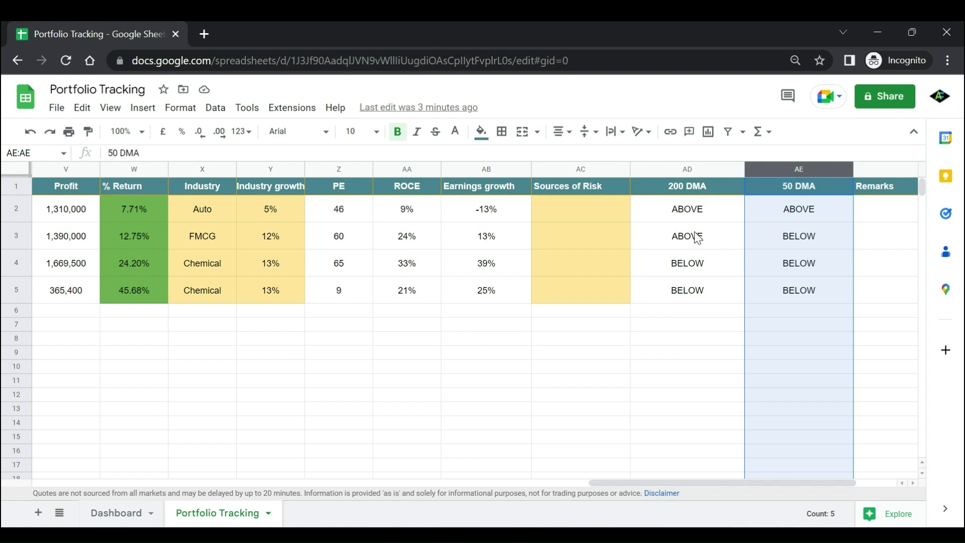
pyautogui.click(686, 217)
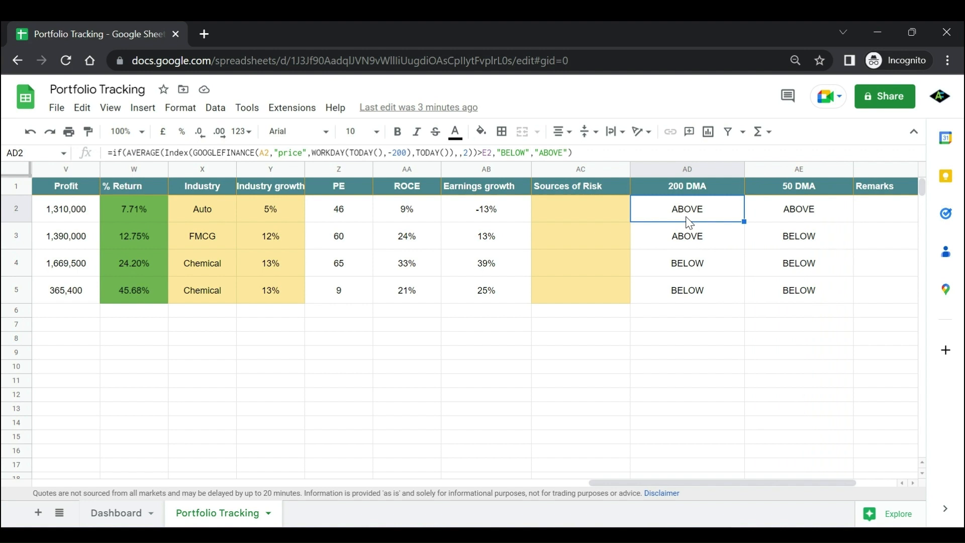
pyautogui.click(796, 218)
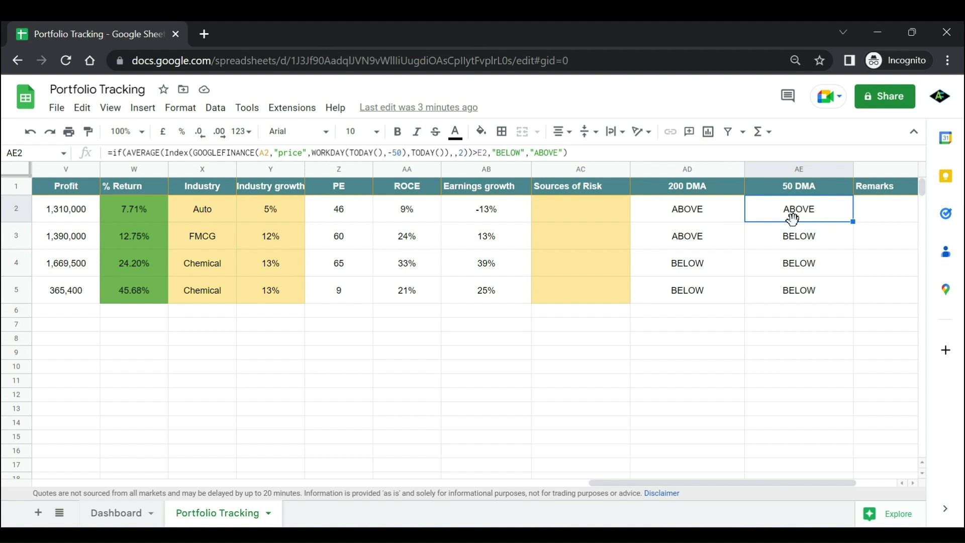
# - Check the Remarks cell of the first holding and switch to the Dashboard sheet
pyautogui.press('Right')
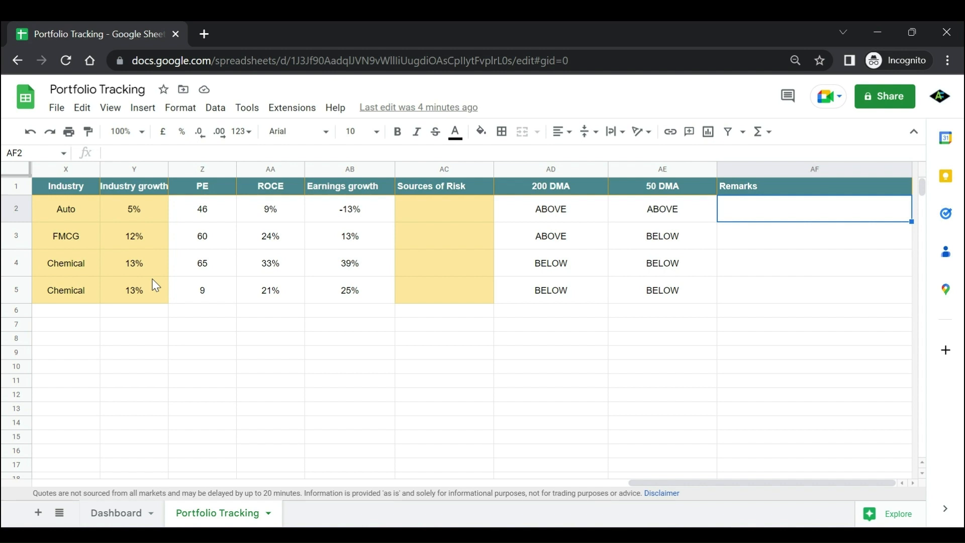
pyautogui.click(119, 513)
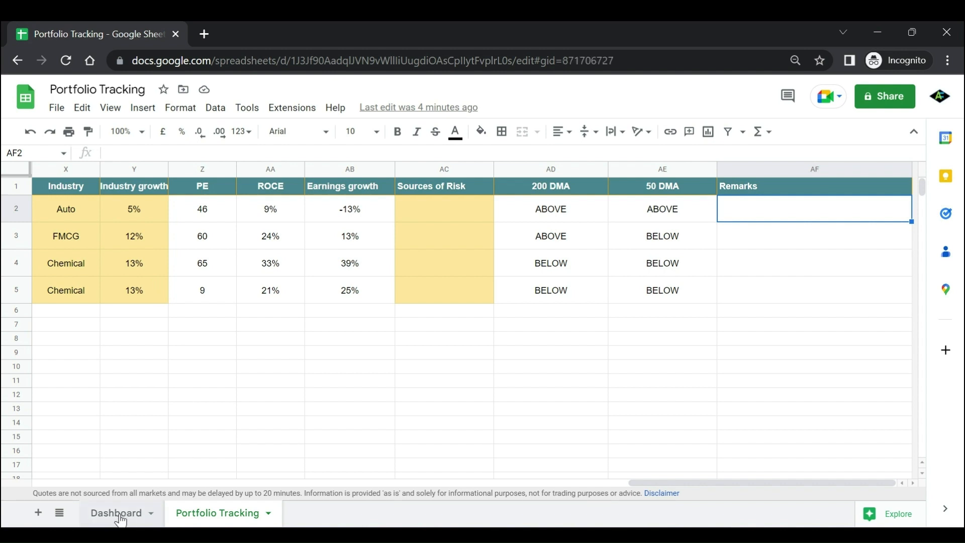